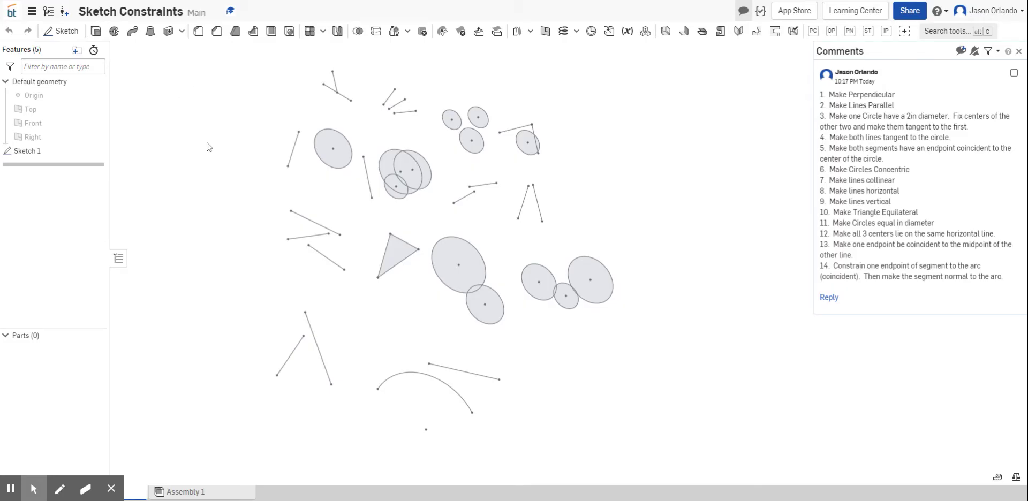
# Hide the task comments panel, then bring it back so the numbered tasks stay visible
pyautogui.click(743, 12)
pyautogui.click(744, 12)
# Edit Sketch 1, view it normal to the plane and pan it into the canvas centre
pyautogui.doubleClick(28, 152)
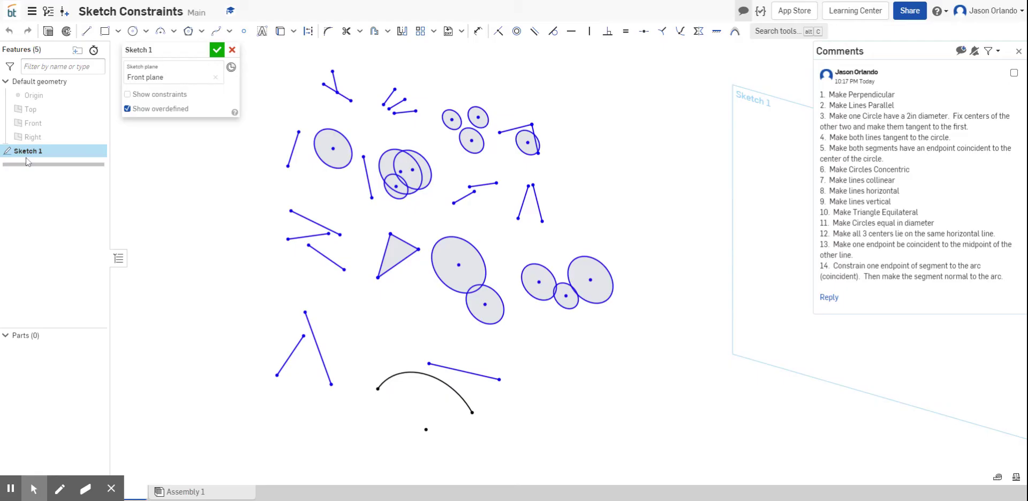
pyautogui.click(375, 131)
pyautogui.press('n')
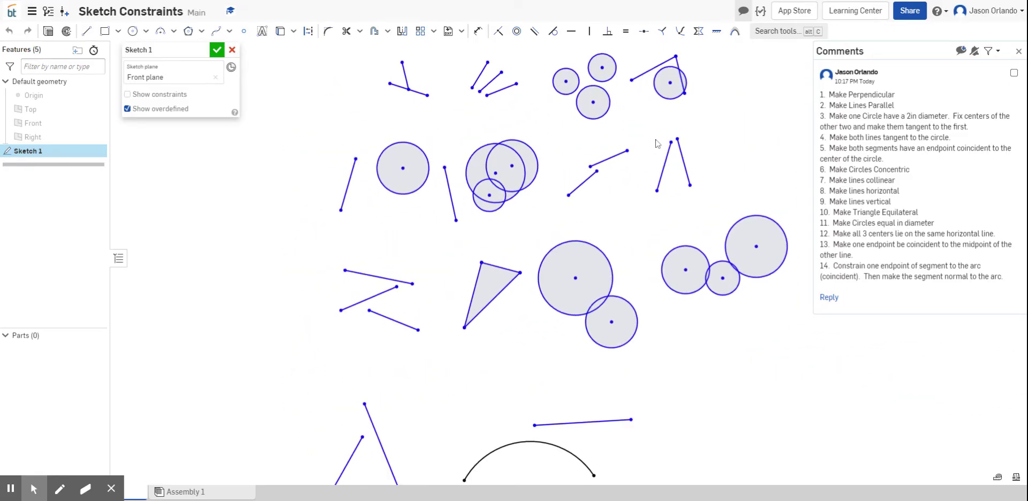
pyautogui.moveTo(688, 143); pyautogui.dragTo(632, 177, button='middle')
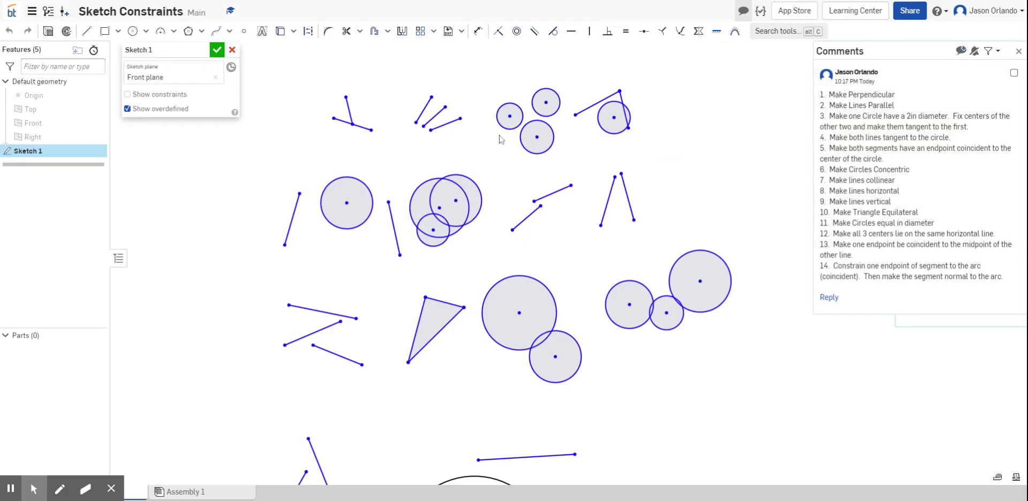
# Select and deselect the lone left circle, then expand the additional constraint types list
pyautogui.click(347, 229)
pyautogui.click(404, 212)
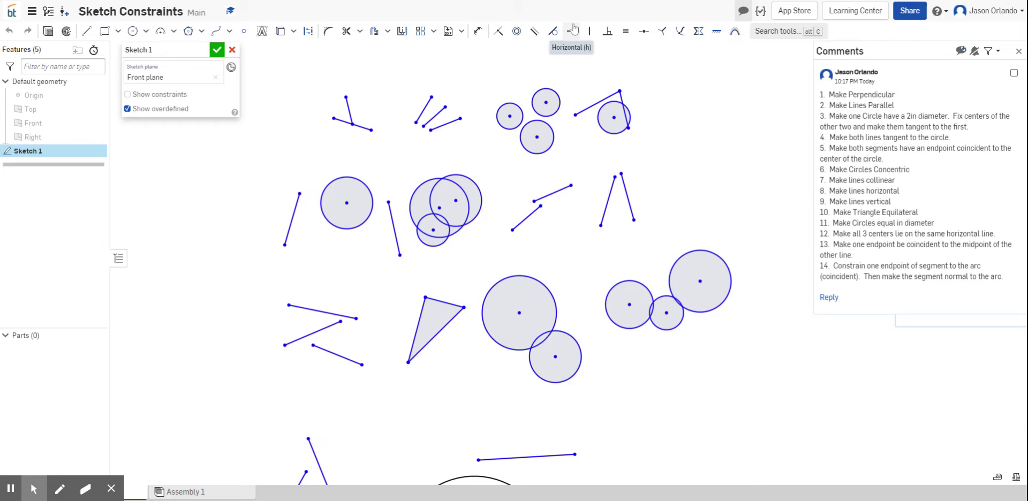
pyautogui.moveTo(727, 3); pyautogui.dragTo(653, 2)
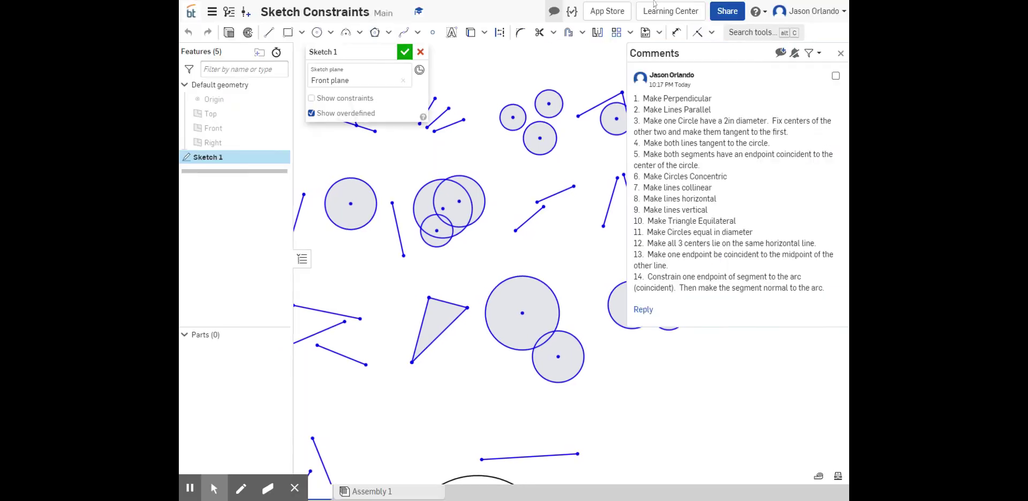
pyautogui.click(711, 33)
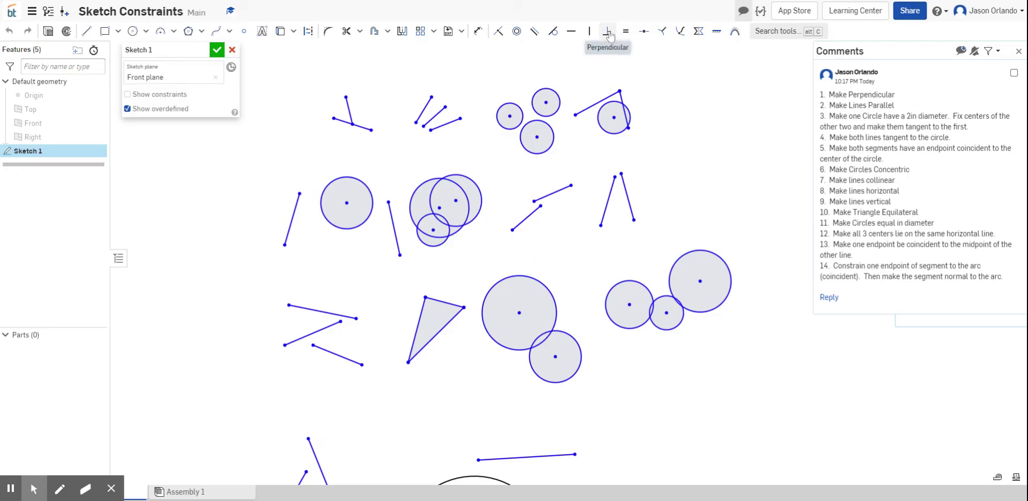
# Constrain the two top-left lines perpendicular and turn on Show constraints
pyautogui.click(608, 33)
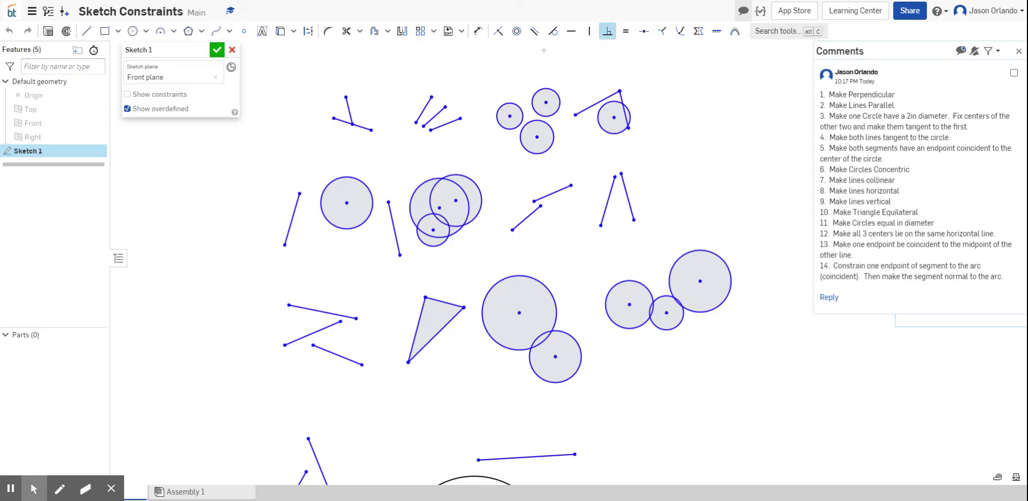
pyautogui.click(349, 109)
pyautogui.click(365, 129)
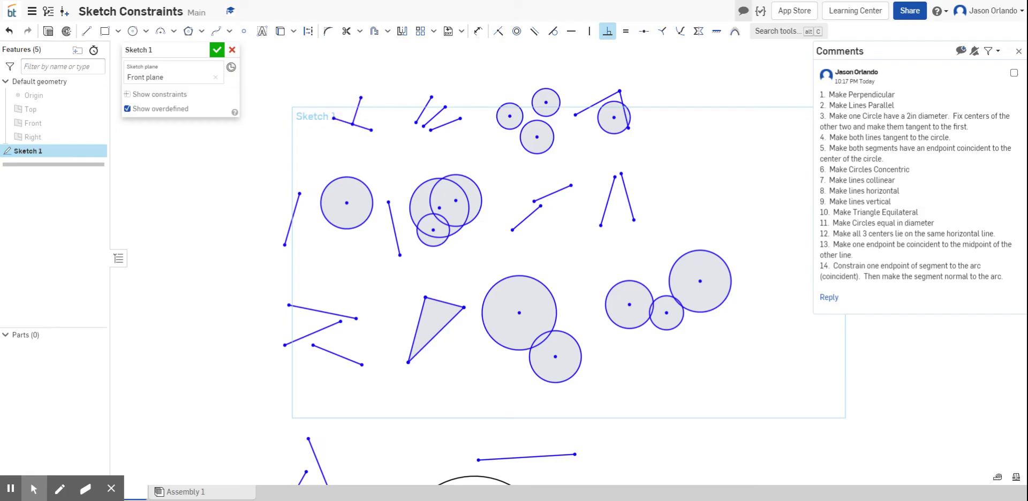
pyautogui.click(128, 96)
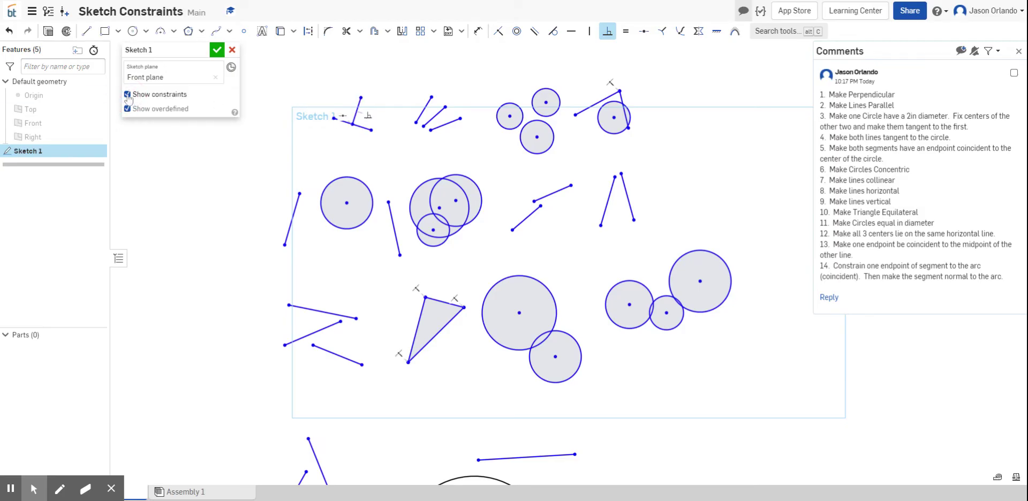
pyautogui.hotkey('shift', 'z')
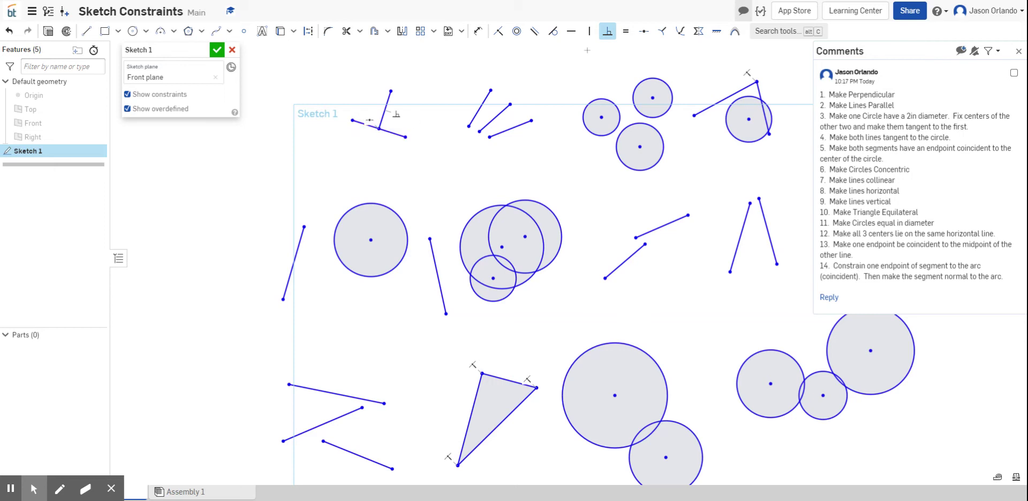
pyautogui.press('Escape')
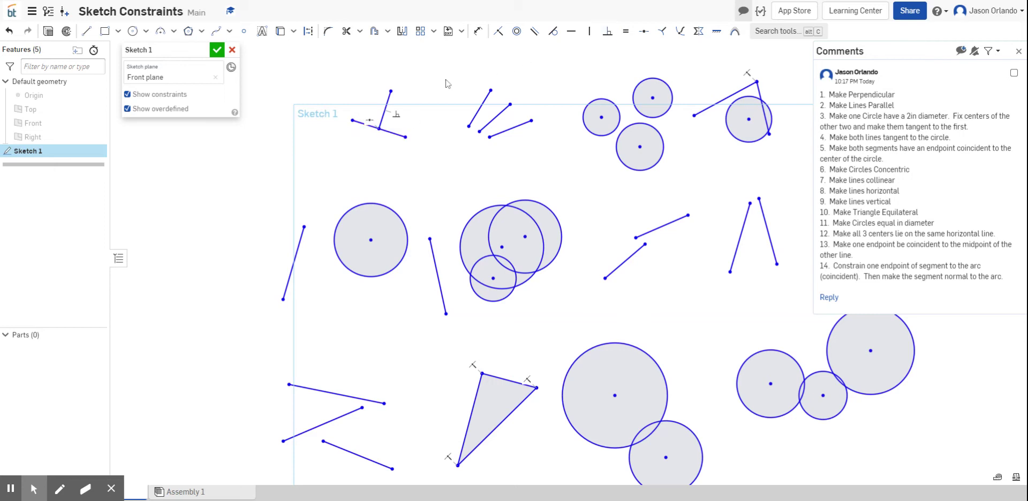
pyautogui.rightClick(399, 115)
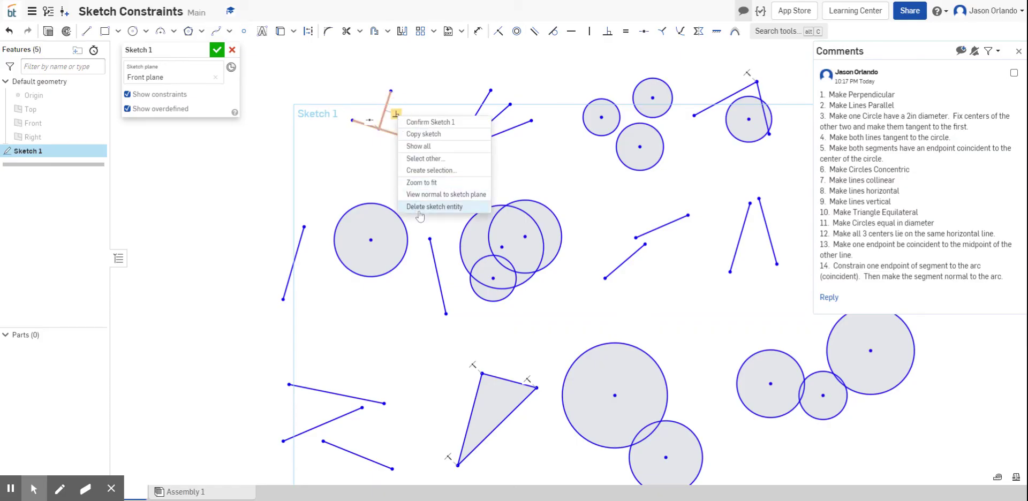
pyautogui.click(413, 73)
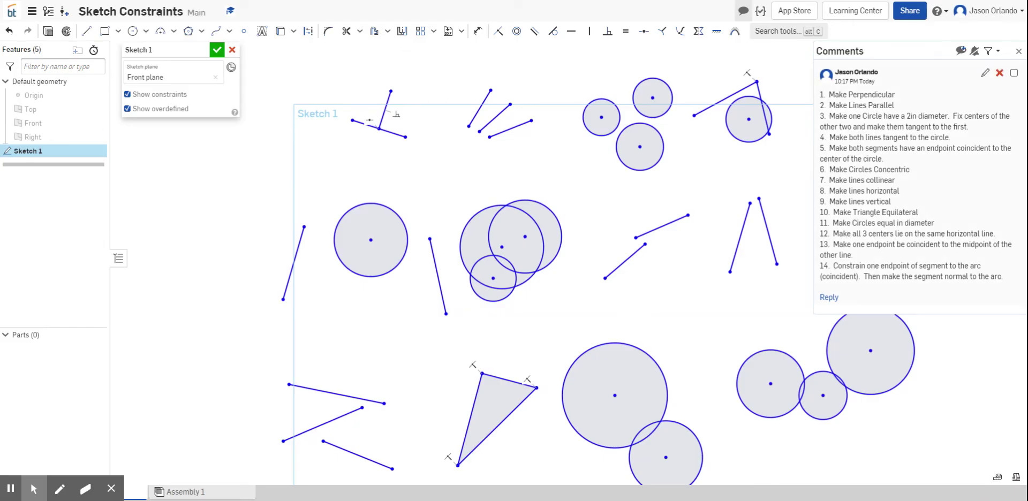
# Constrain the first slanted lines near the top parallel to one another
pyautogui.click(535, 34)
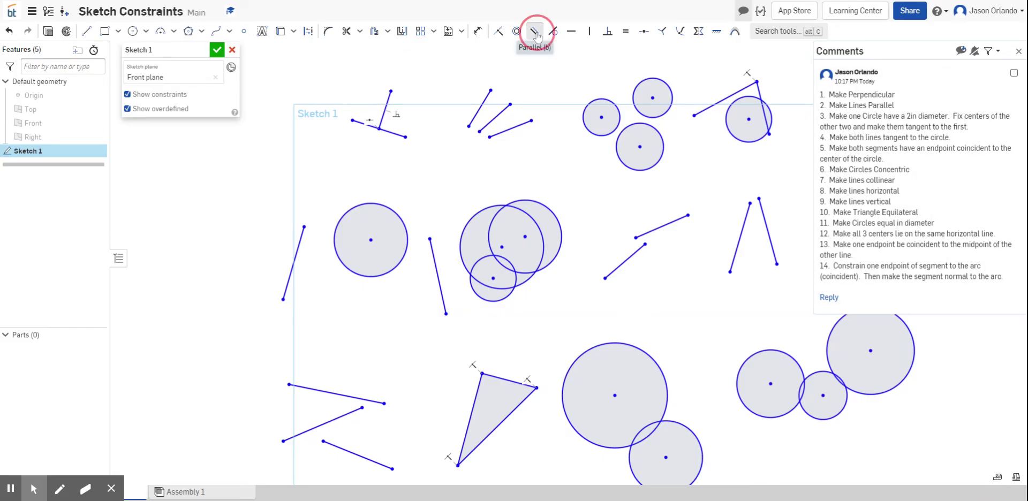
pyautogui.click(487, 101)
pyautogui.click(502, 113)
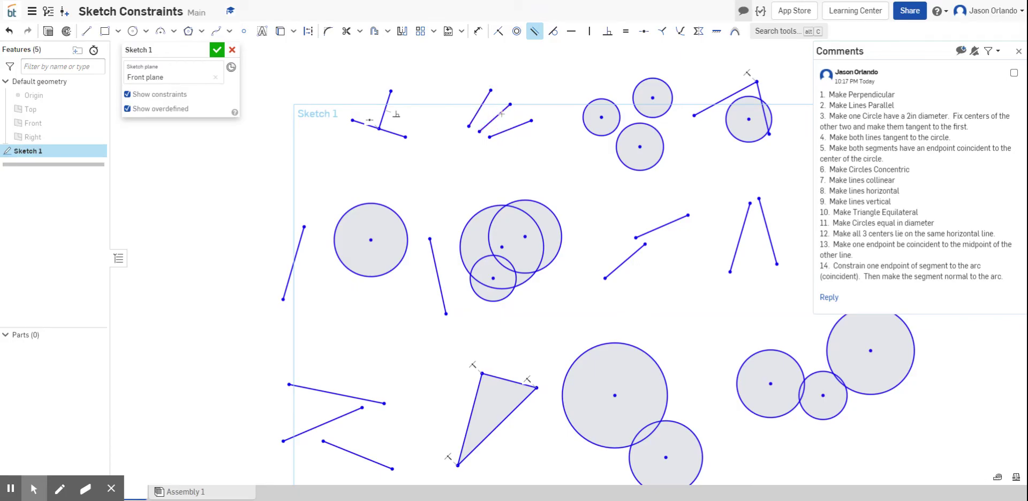
pyautogui.click(553, 151)
pyautogui.click(513, 128)
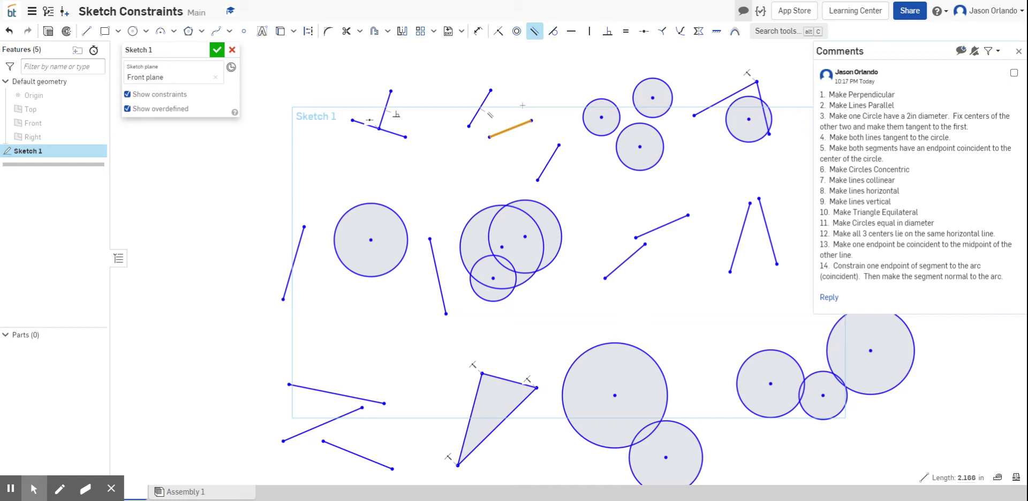
pyautogui.click(523, 80)
pyautogui.press('Escape')
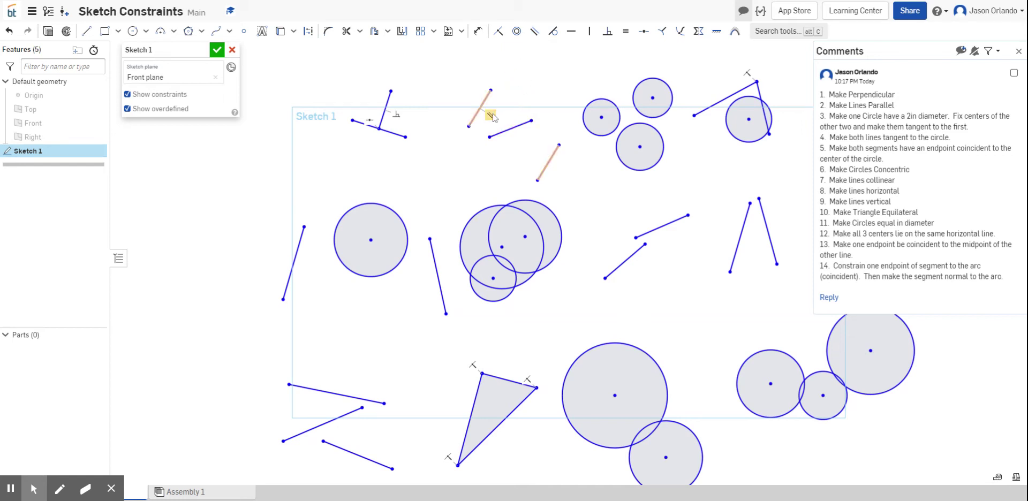
pyautogui.click(539, 74)
# Make the short slanted line parallel as well and drag it beside the pair
pyautogui.click(534, 31)
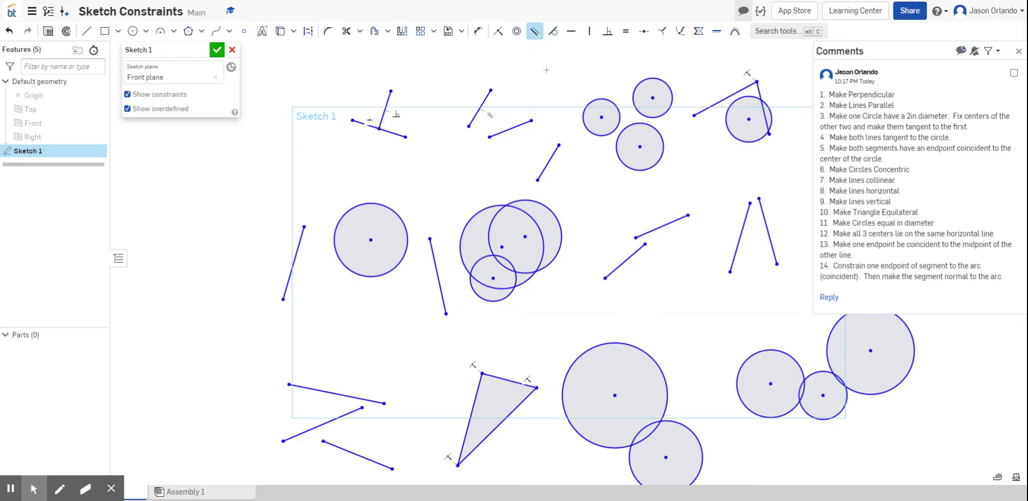
pyautogui.click(520, 124)
pyautogui.click(551, 153)
pyautogui.press('Escape')
pyautogui.click(640, 268)
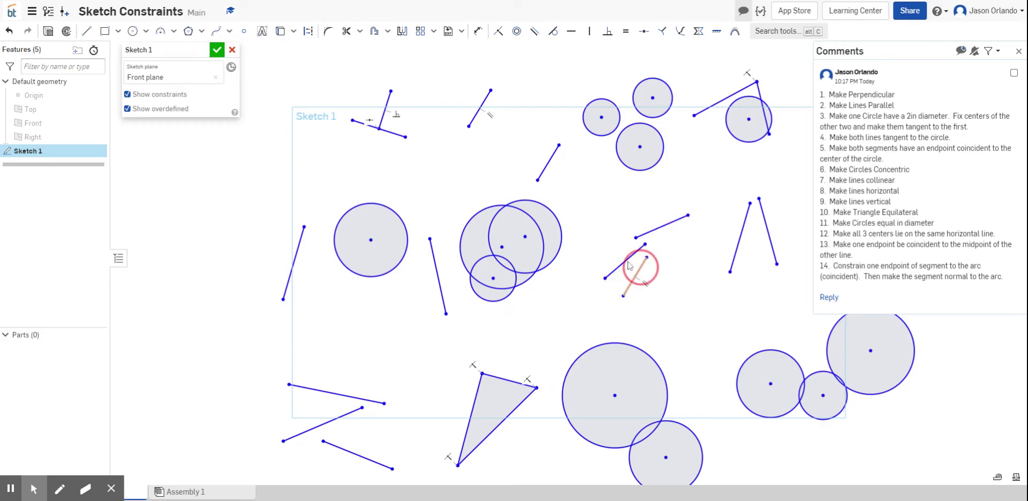
pyautogui.moveTo(640, 268); pyautogui.dragTo(508, 112)
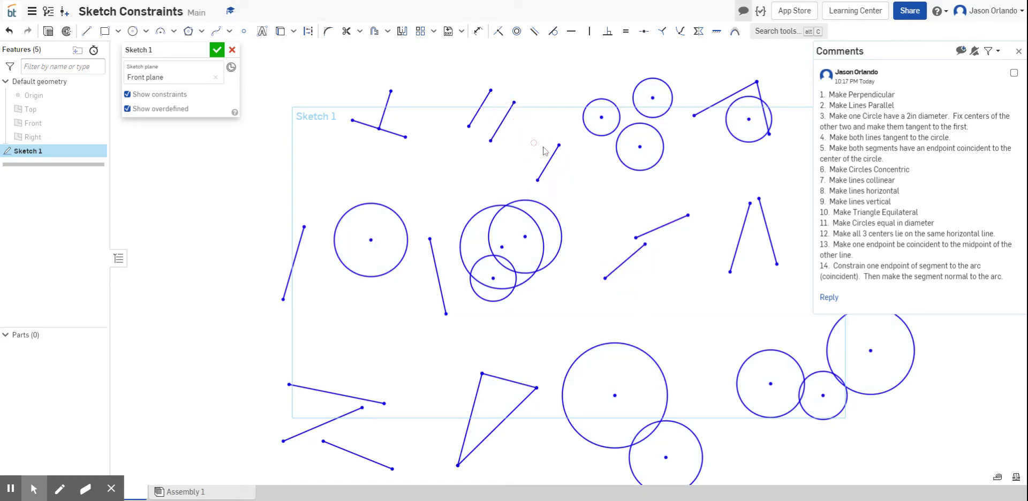
pyautogui.moveTo(551, 158); pyautogui.dragTo(529, 130)
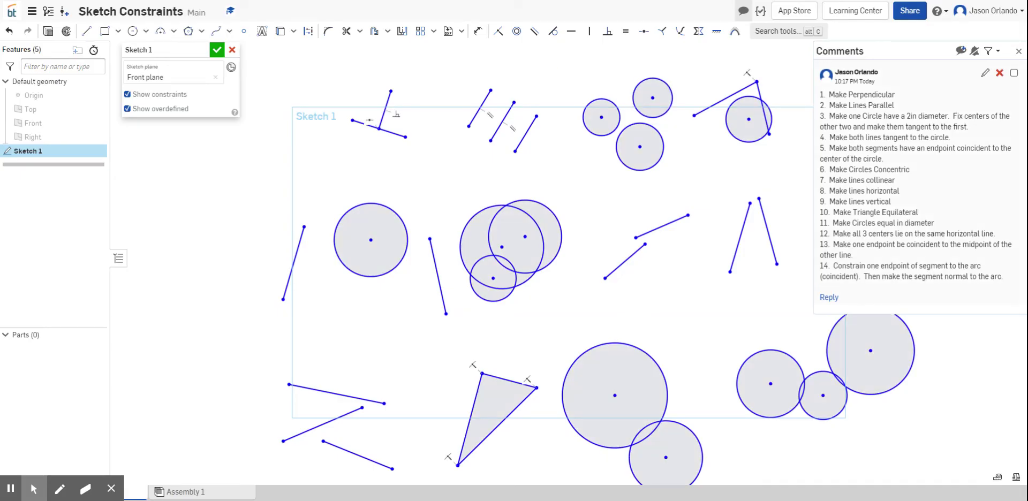
# Add a 2 in diameter dimension to the top-left circle of the top cluster
pyautogui.click(479, 33)
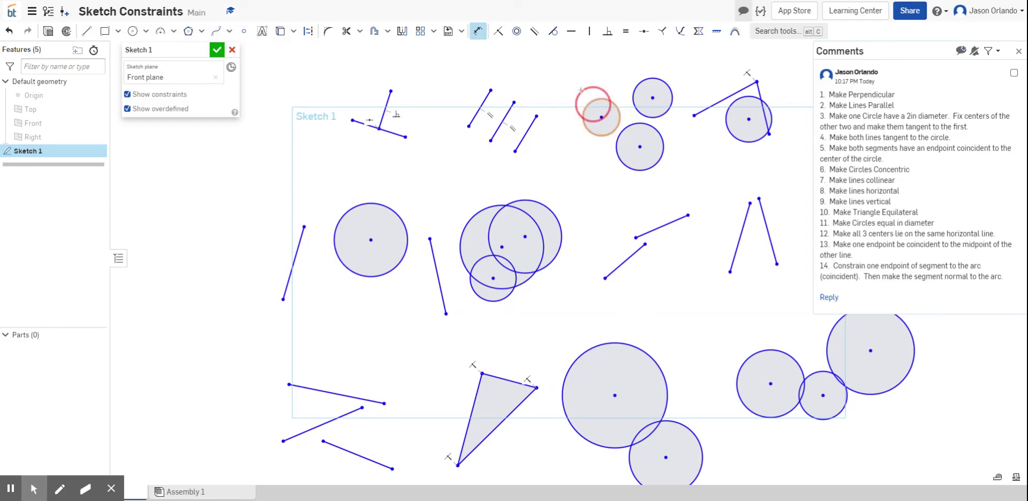
pyautogui.click(590, 106)
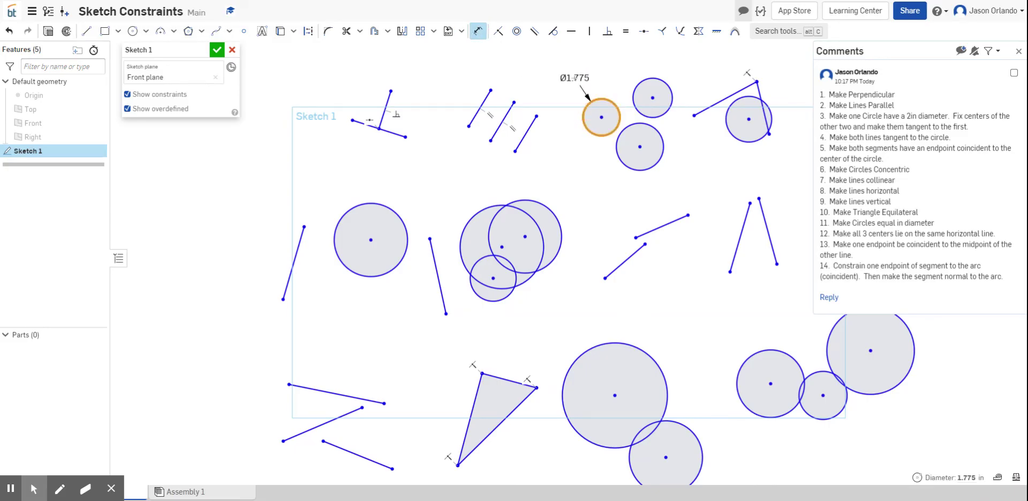
pyautogui.click(556, 70)
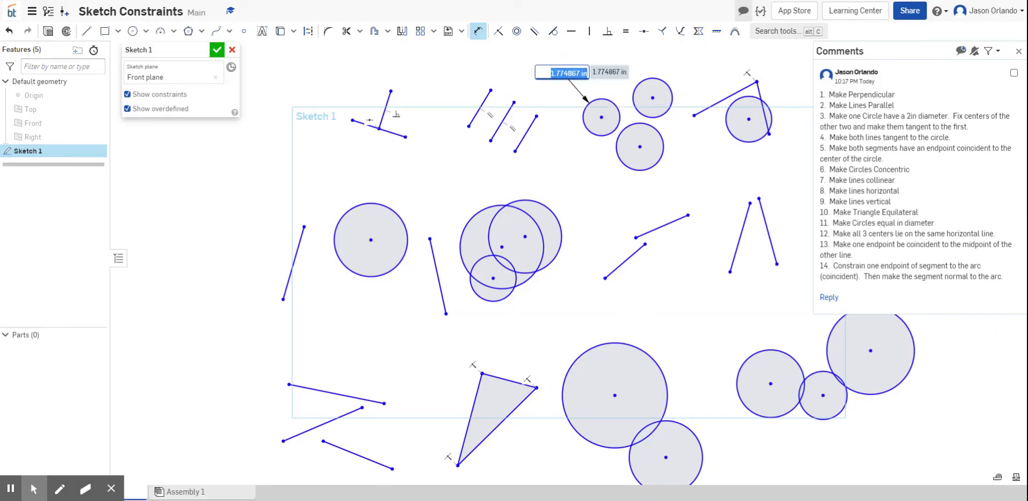
pyautogui.write('2')
pyautogui.press('Return')
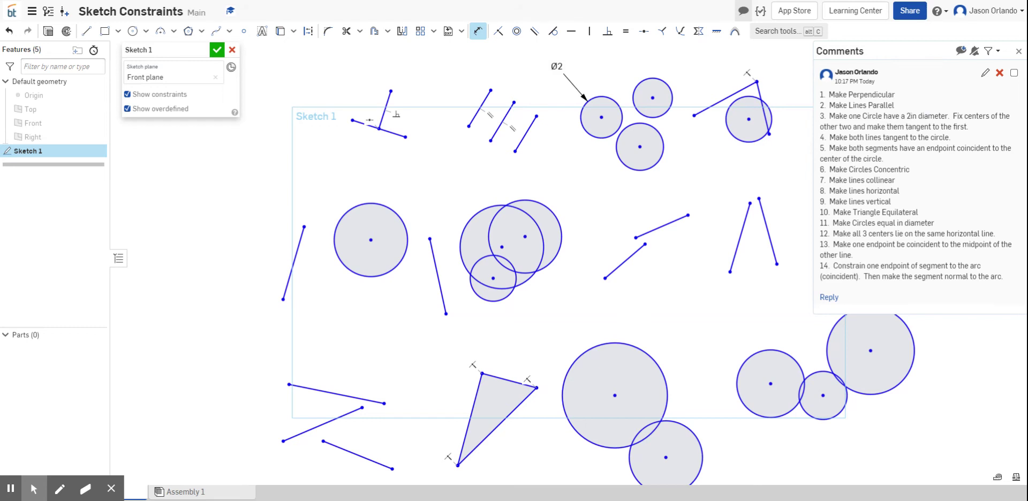
# Fix the centre points of the upper and lower circles in the top cluster
pyautogui.click(717, 33)
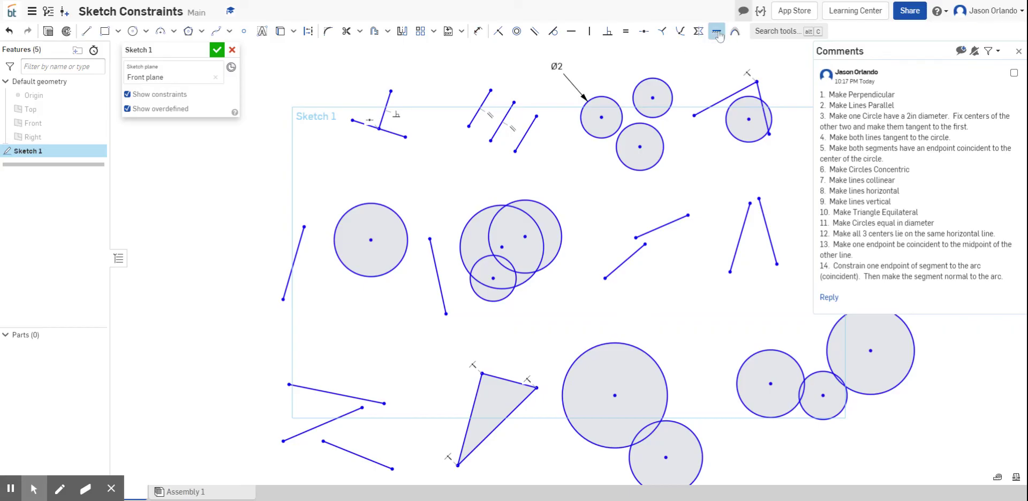
pyautogui.click(652, 97)
pyautogui.click(639, 147)
# Constrain the Ø2 circle tangent to the fixed upper circle and to the lower circle
pyautogui.click(554, 32)
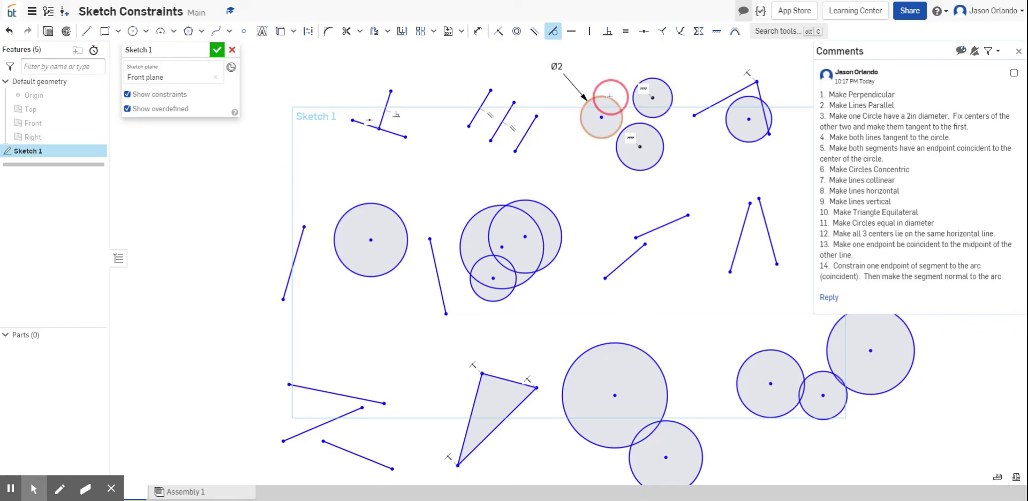
pyautogui.click(609, 96)
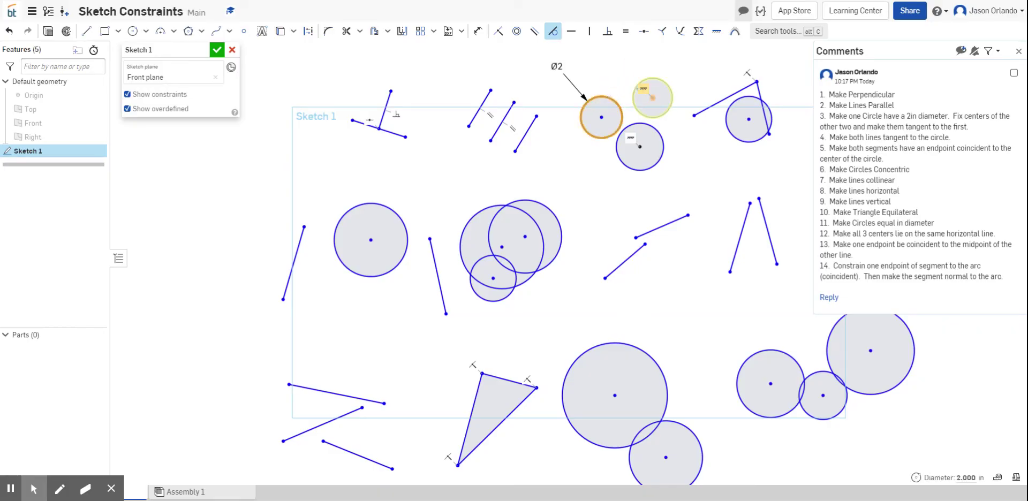
pyautogui.click(636, 108)
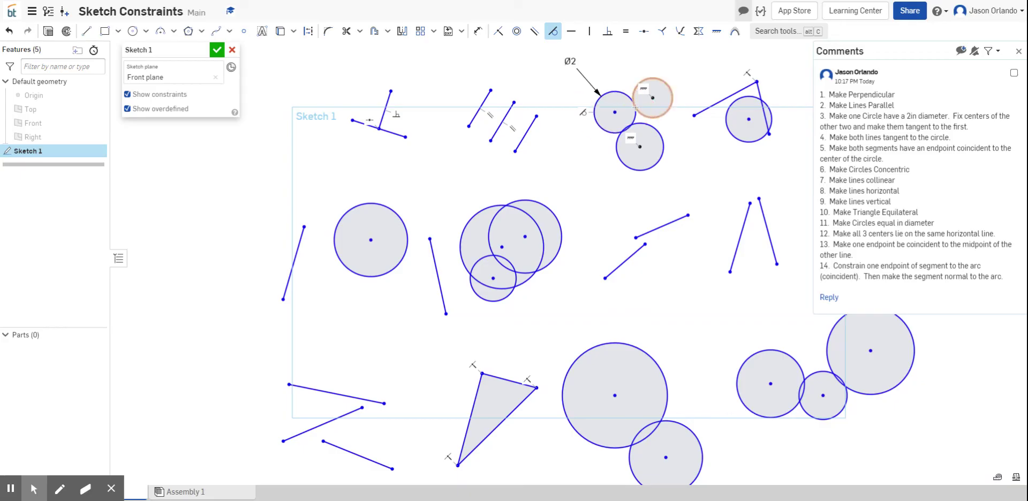
pyautogui.click(663, 142)
pyautogui.click(605, 131)
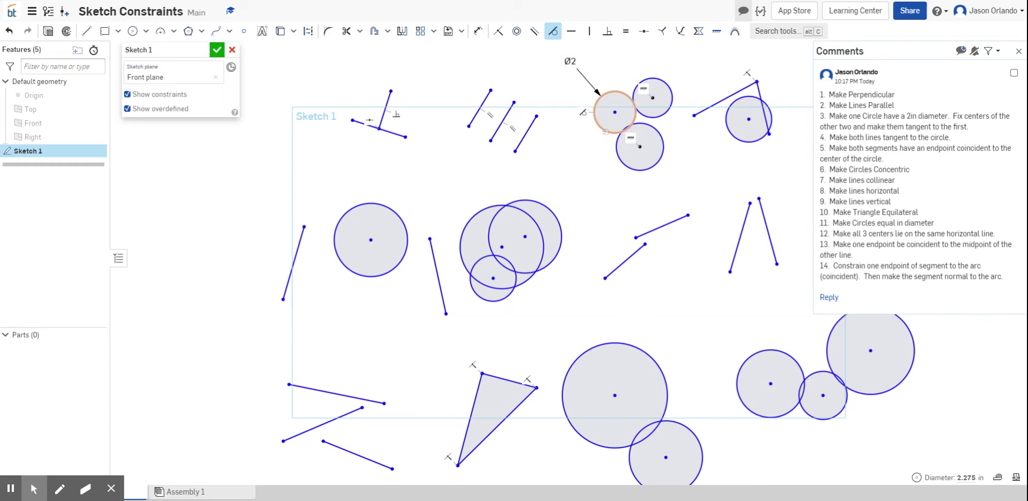
# Make both lines of the right-hand angle tangent to the small circle between them
pyautogui.scroll(5, 616, 128)
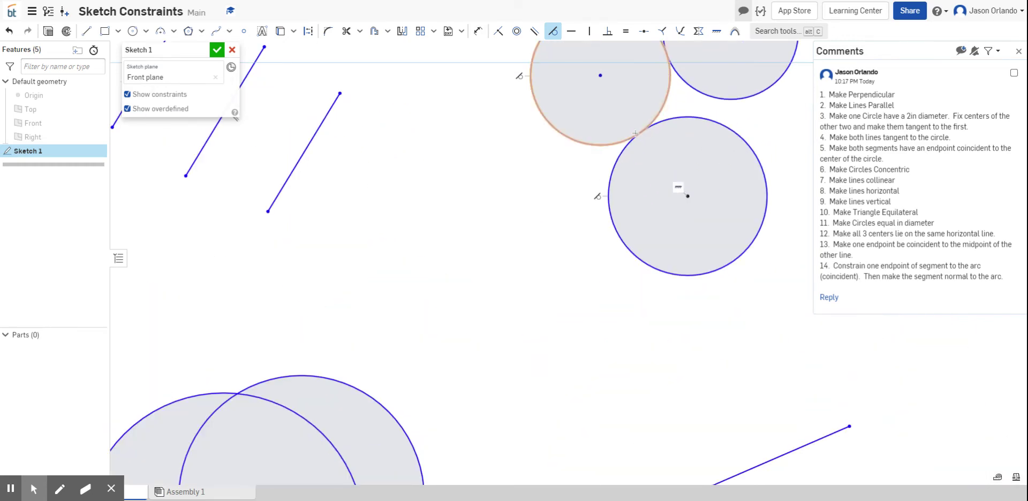
pyautogui.scroll(-3, 615, 128)
pyautogui.scroll(2, 616, 127)
pyautogui.scroll(-6, 654, 85)
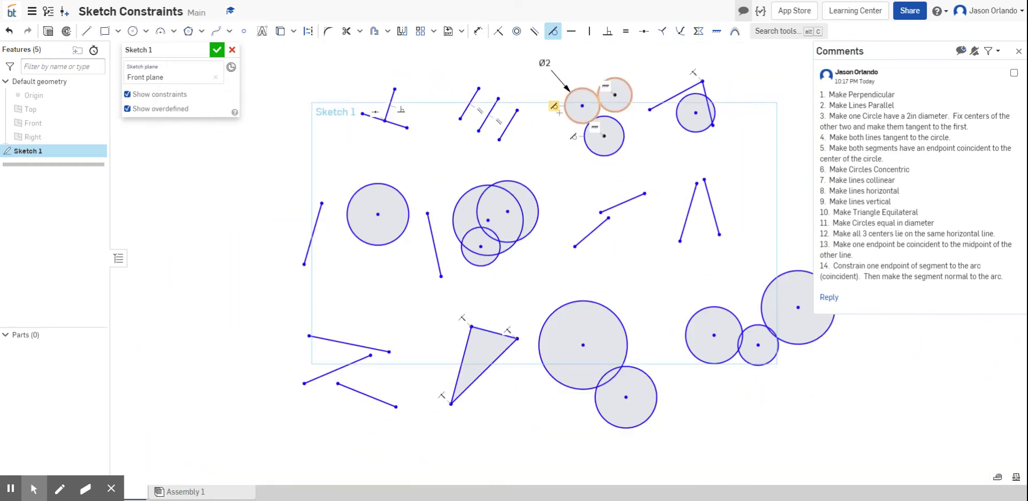
pyautogui.scroll(4, 673, 86)
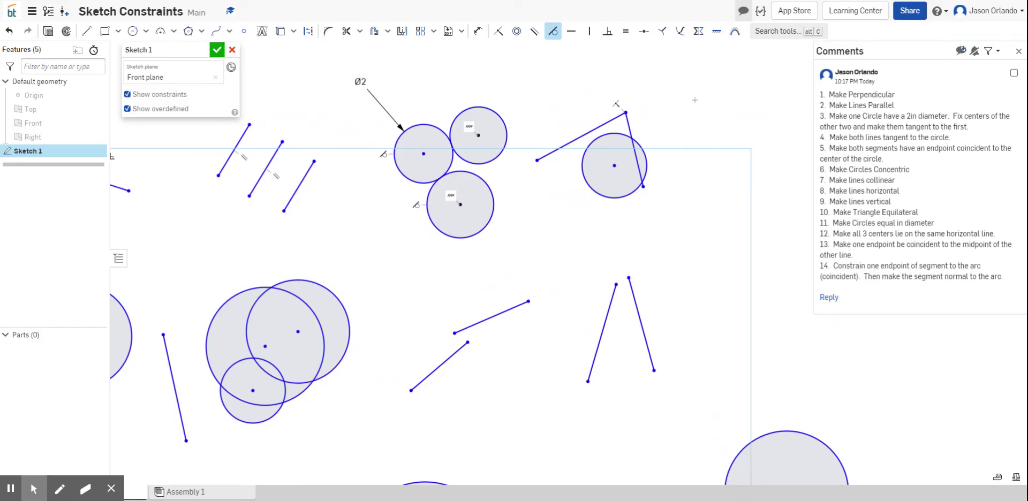
pyautogui.click(583, 134)
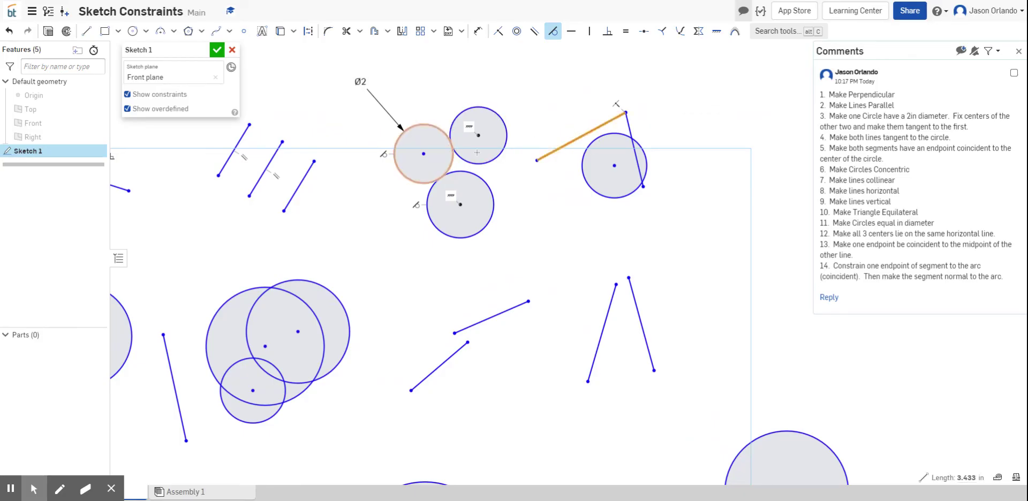
pyautogui.click(584, 151)
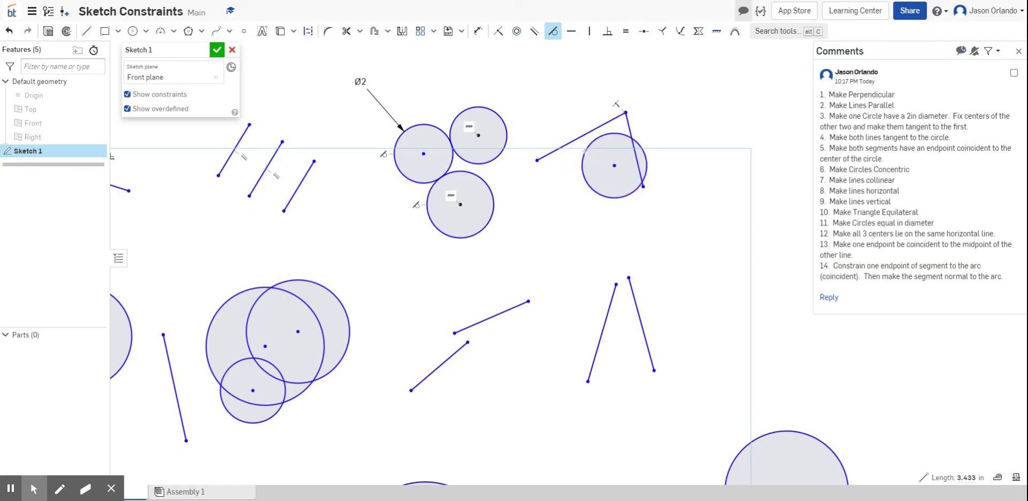
pyautogui.click(642, 181)
pyautogui.click(637, 140)
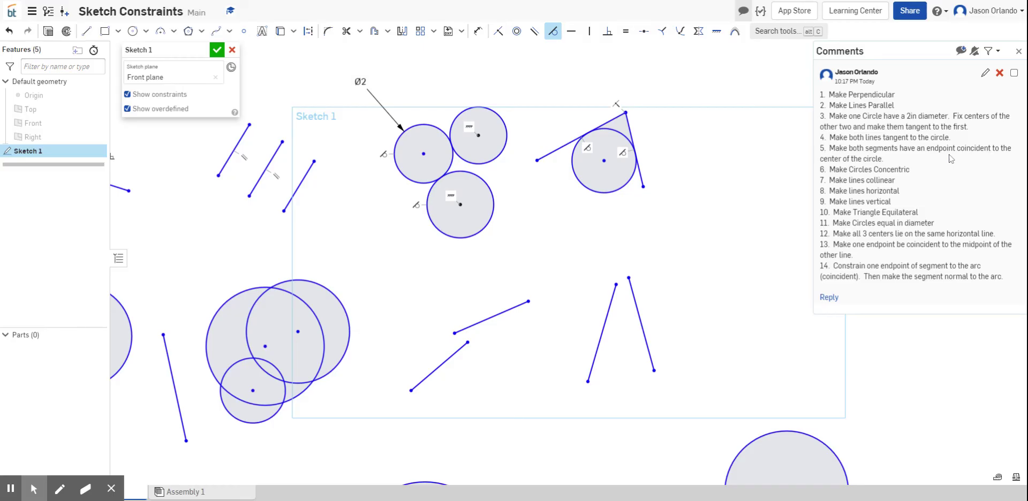
# Make the top endpoints of both left segments coincident with the lone circle's centre
pyautogui.scroll(-3, 776, 214)
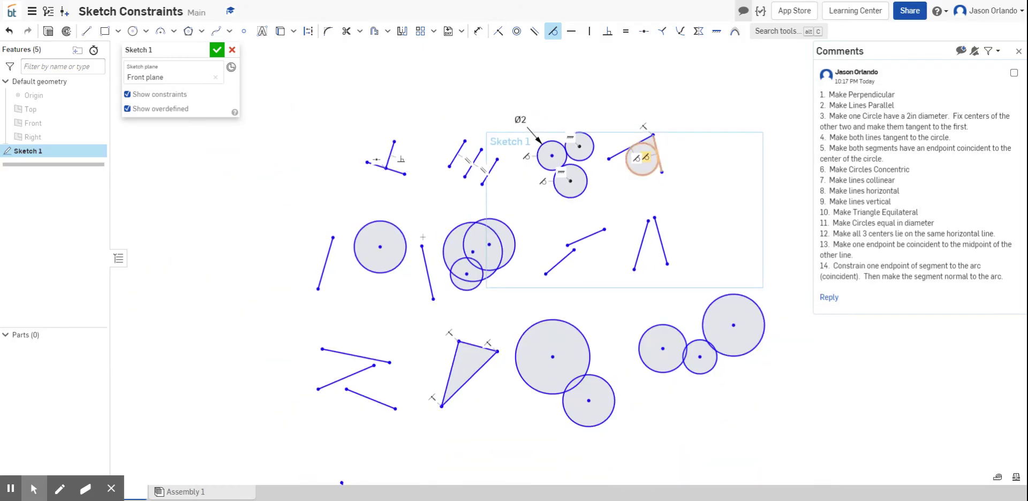
pyautogui.scroll(3, 643, 156)
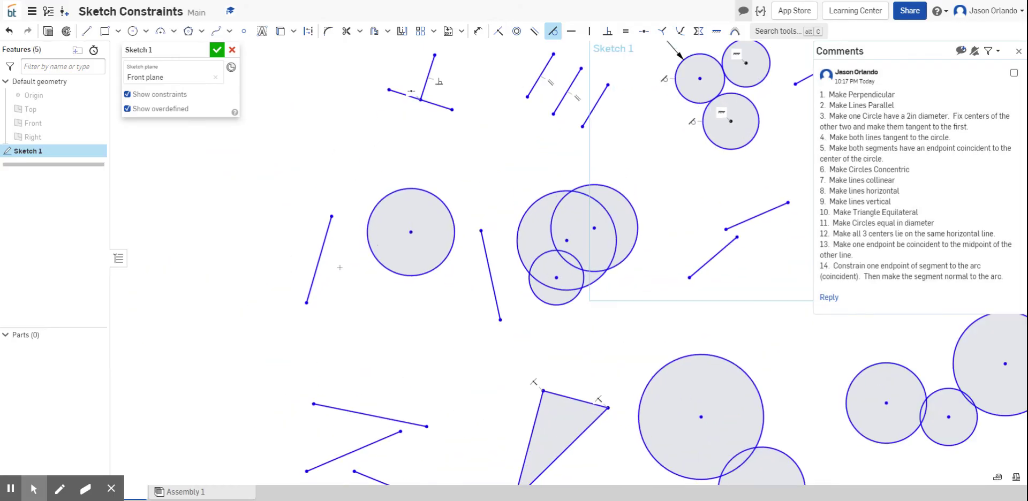
pyautogui.click(498, 33)
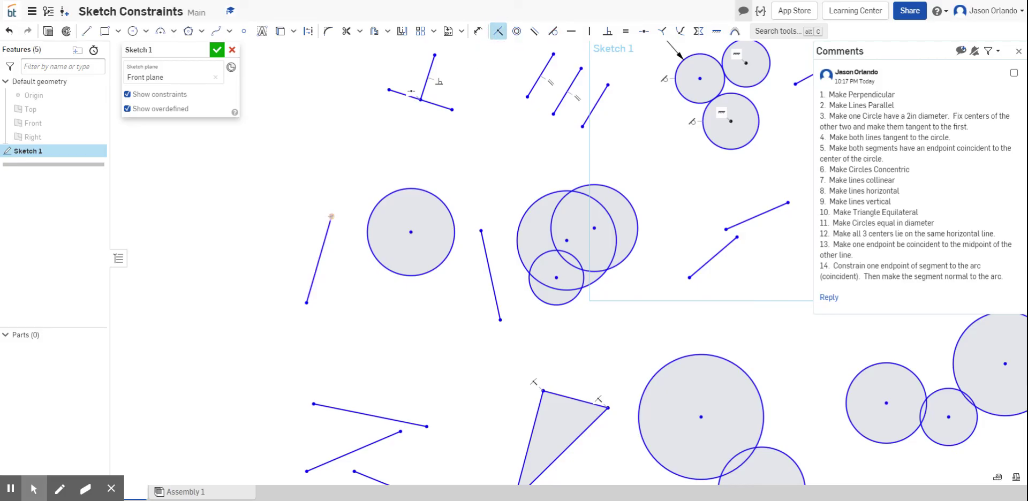
pyautogui.click(331, 217)
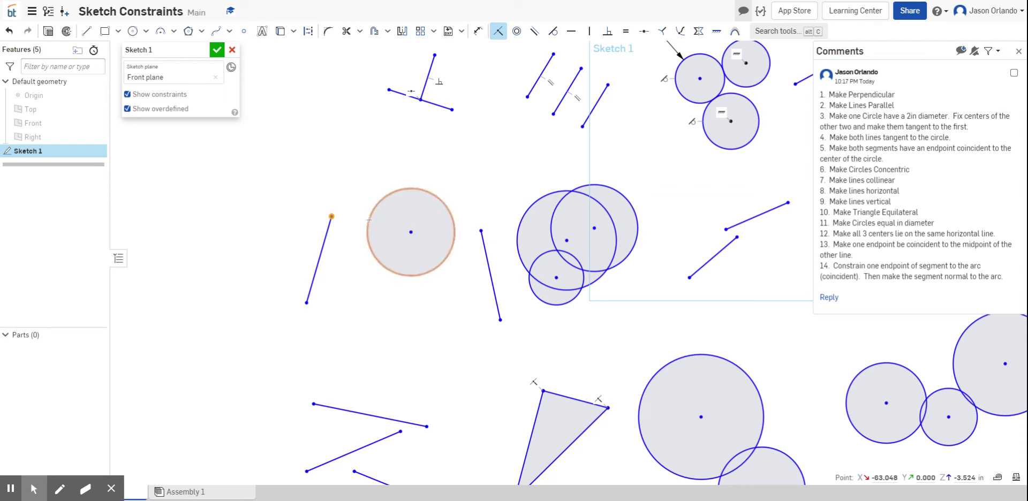
pyautogui.click(410, 232)
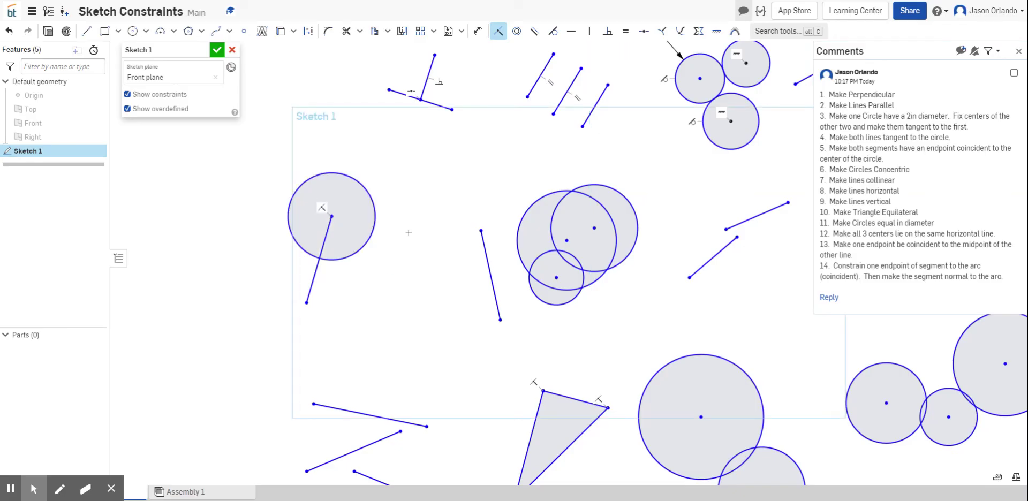
pyautogui.click(480, 230)
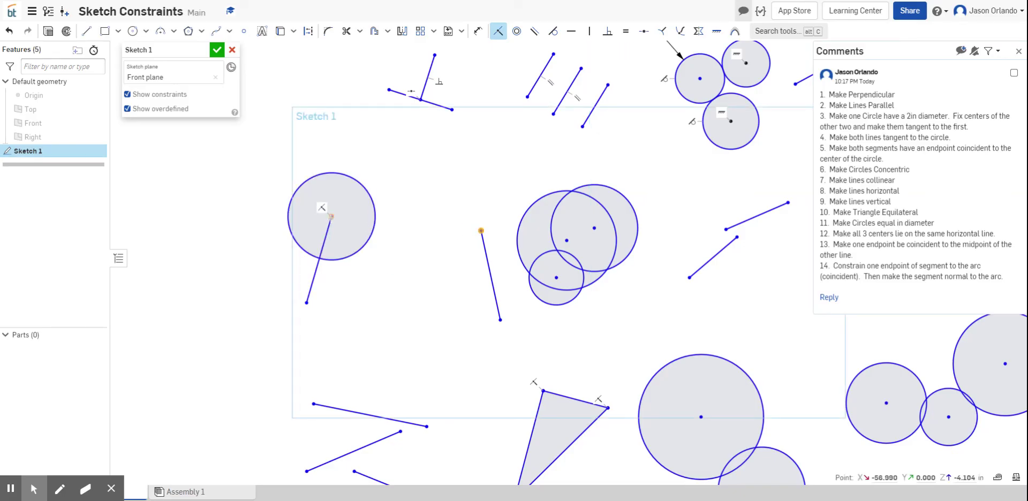
pyautogui.click(331, 217)
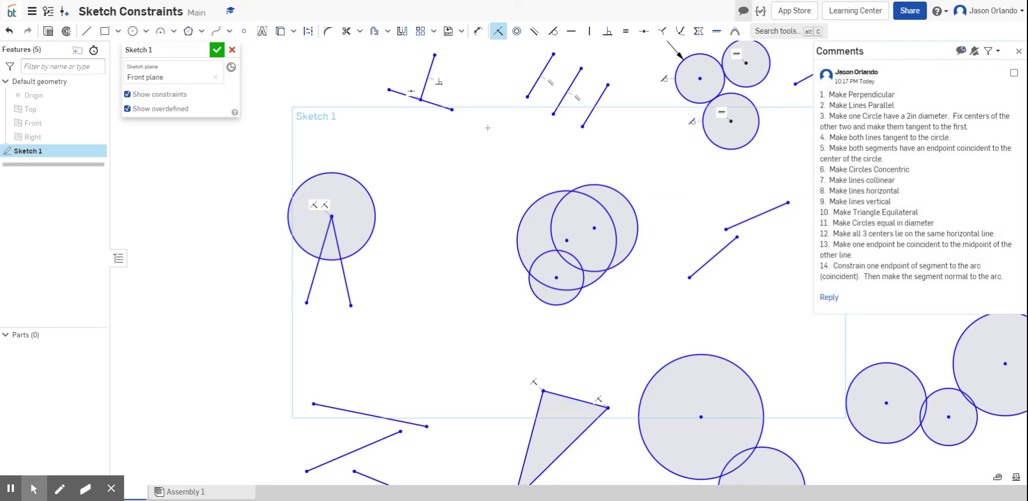
# Make the two large circles concentric and put the small circle's centre on their centre
pyautogui.click(517, 33)
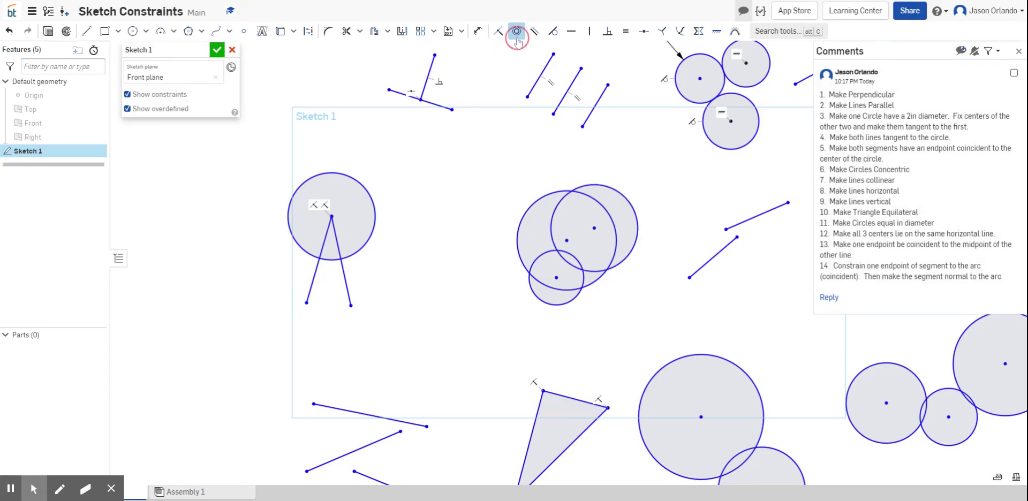
pyautogui.click(530, 203)
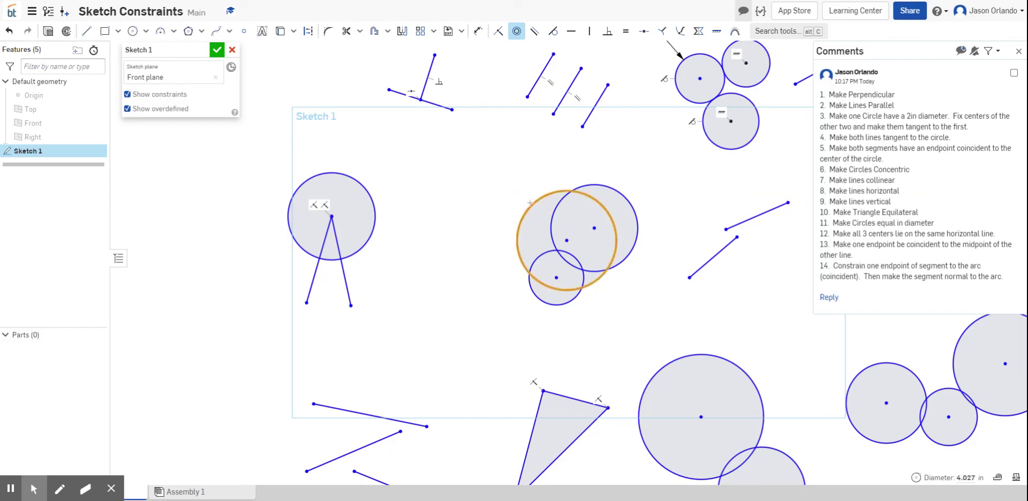
pyautogui.click(604, 186)
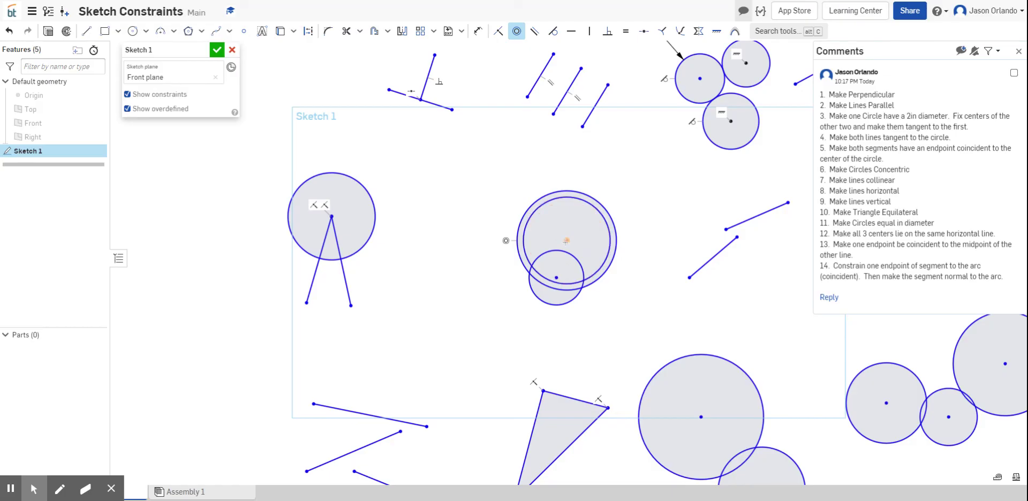
pyautogui.click(498, 31)
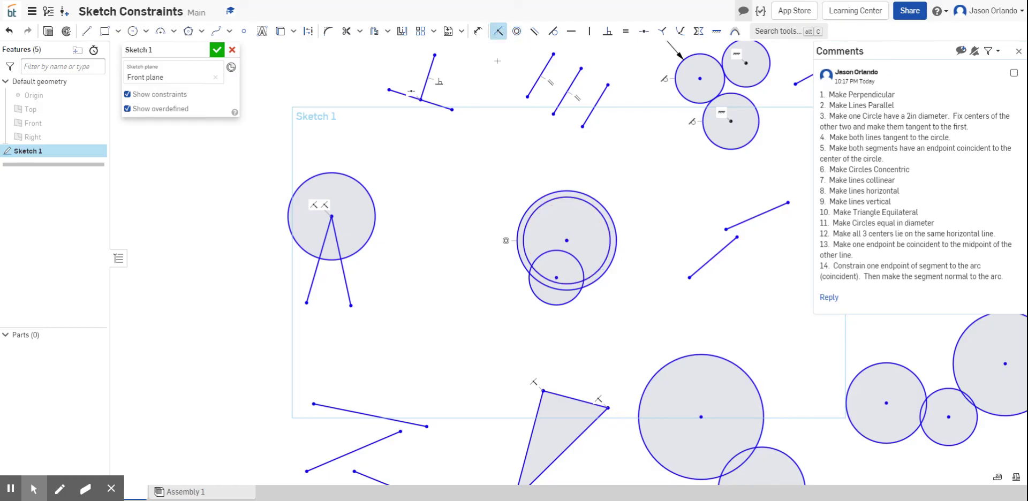
pyautogui.click(556, 277)
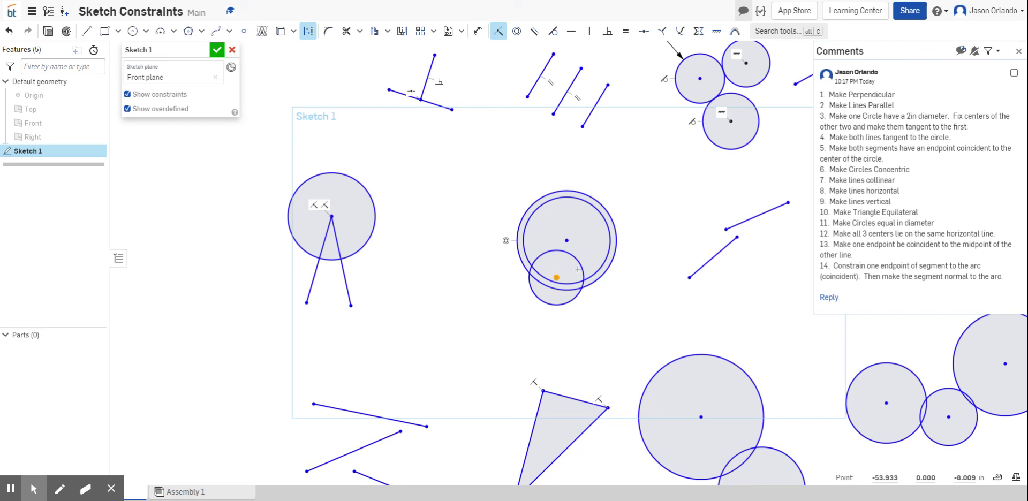
pyautogui.click(566, 241)
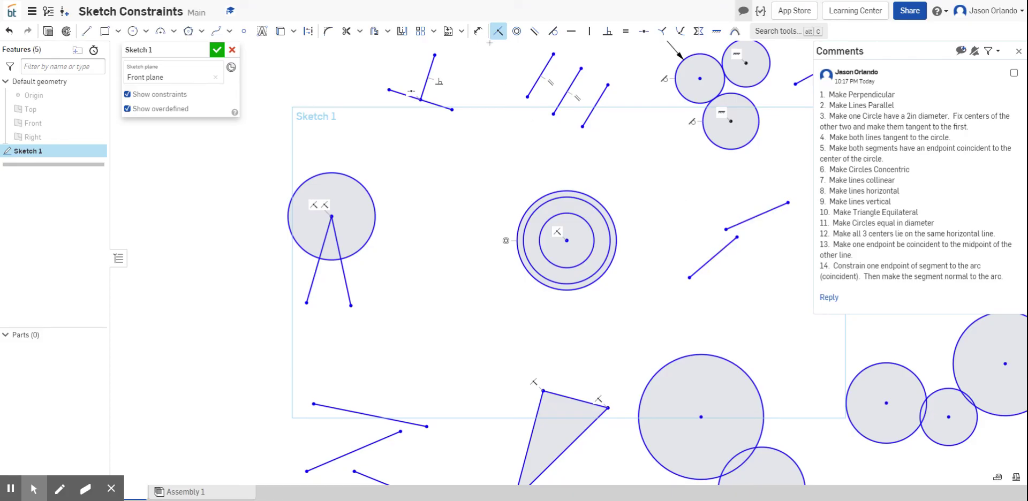
# Make the upper right segment parallel to the lower one, then put its top endpoint on the lower segment's line
pyautogui.click(534, 31)
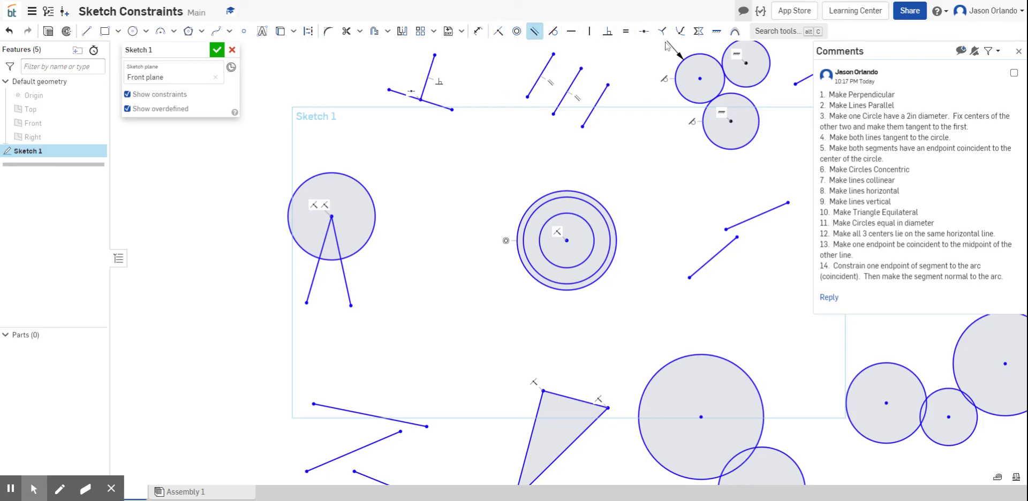
pyautogui.click(763, 213)
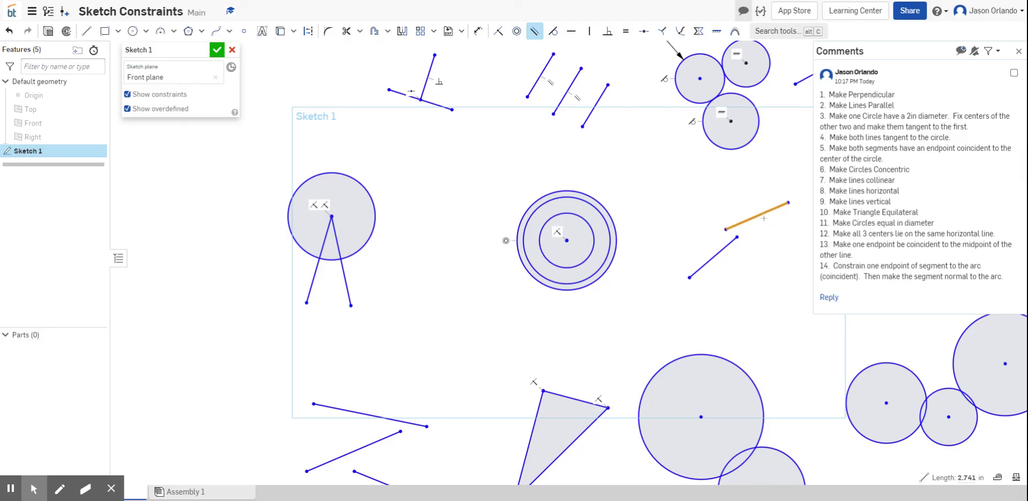
pyautogui.click(727, 246)
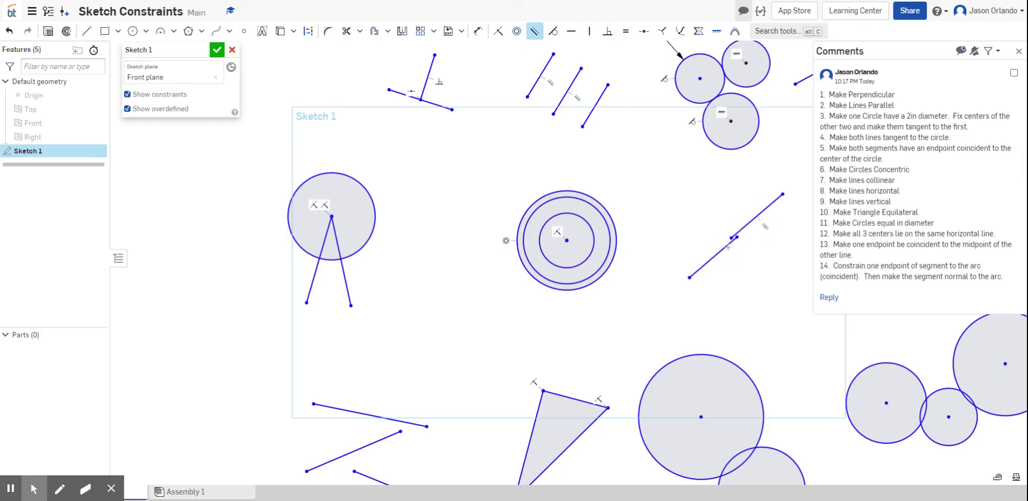
pyautogui.click(498, 31)
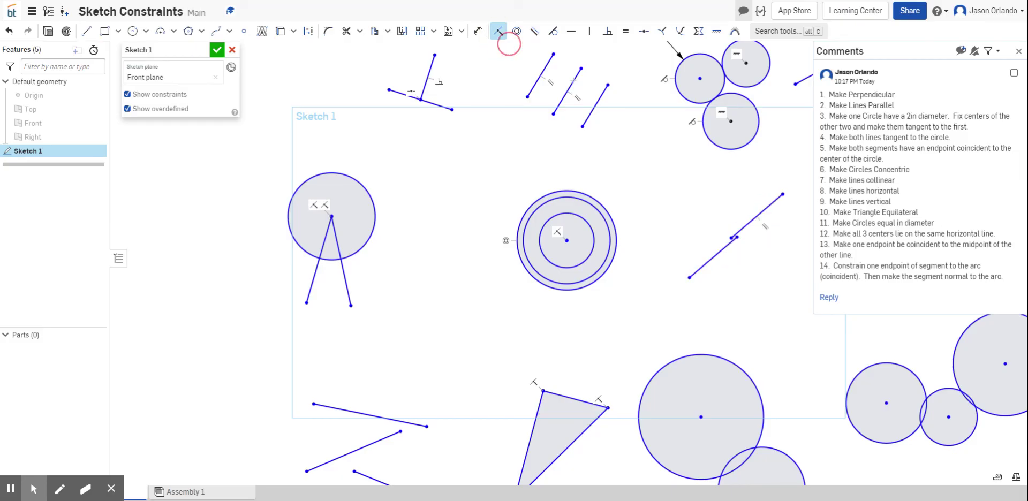
pyautogui.click(782, 194)
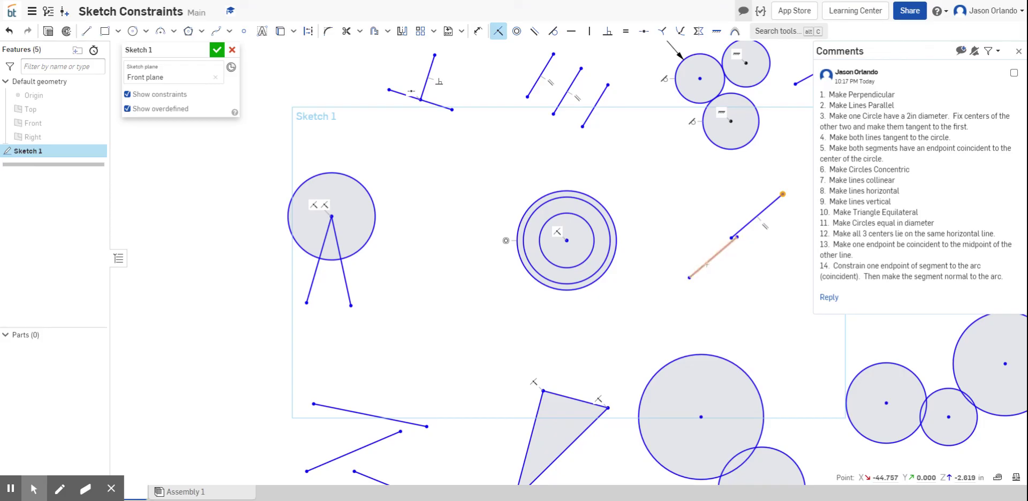
pyautogui.click(704, 265)
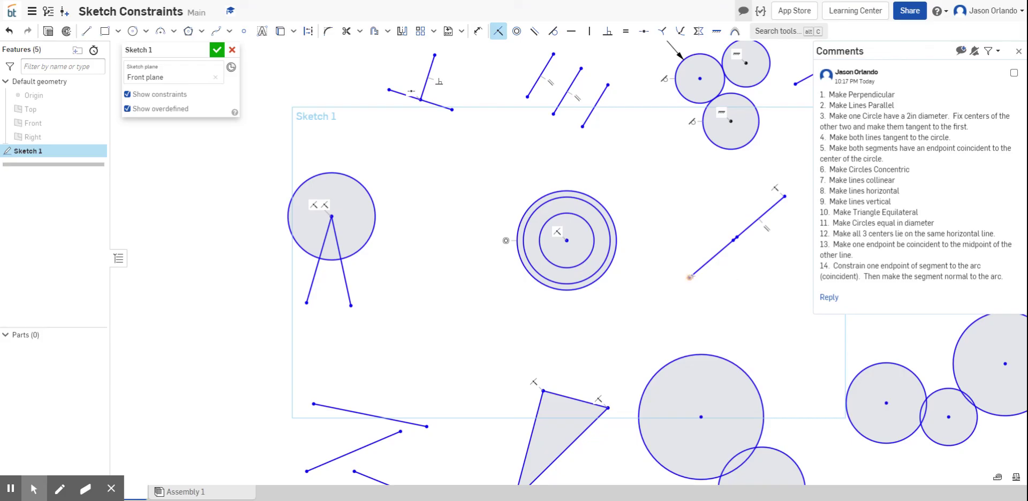
# Apply Horizontal constraints to the left and right slanted lines of the steep pair
pyautogui.scroll(-5, 660, 223)
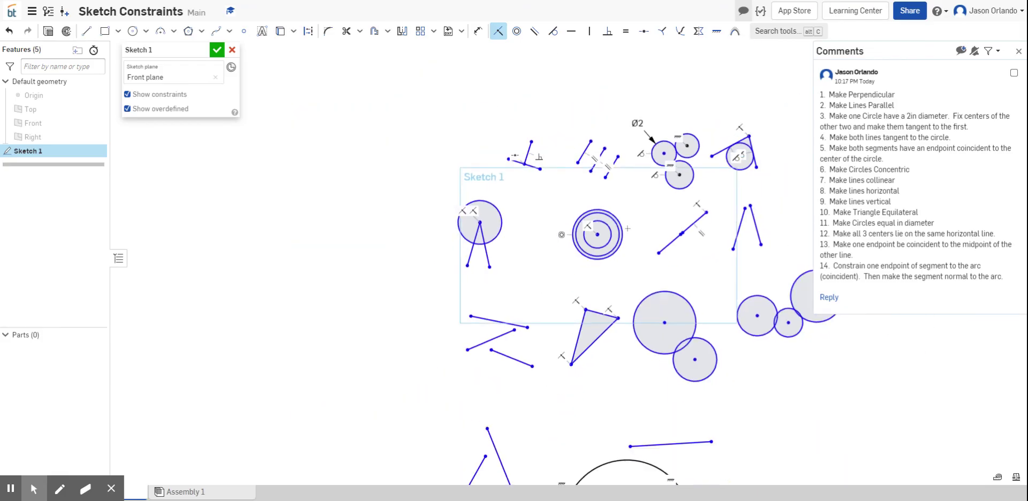
pyautogui.scroll(2, 768, 209)
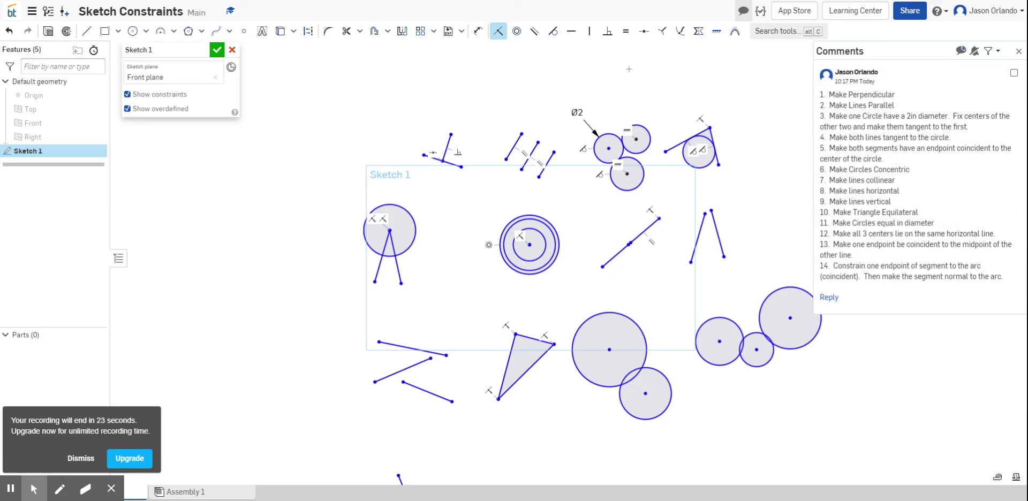
pyautogui.click(571, 31)
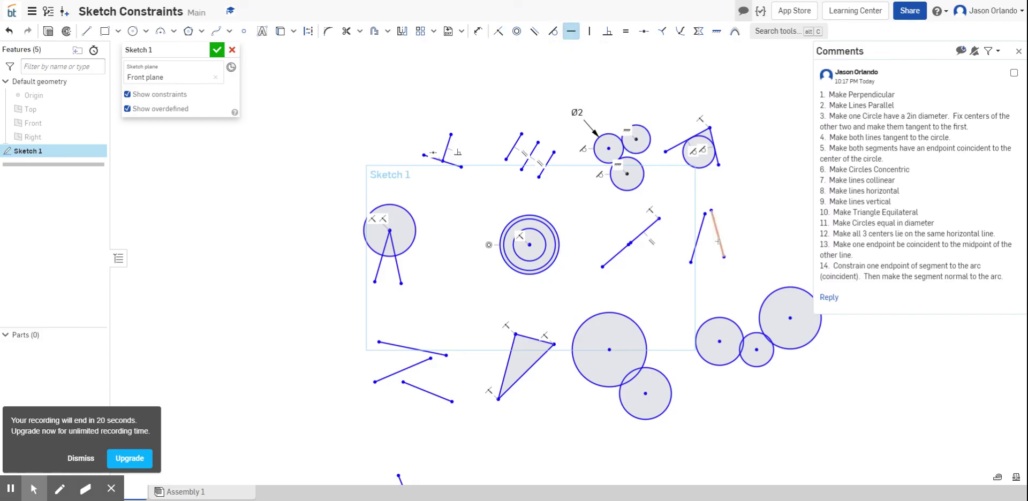
pyautogui.click(698, 232)
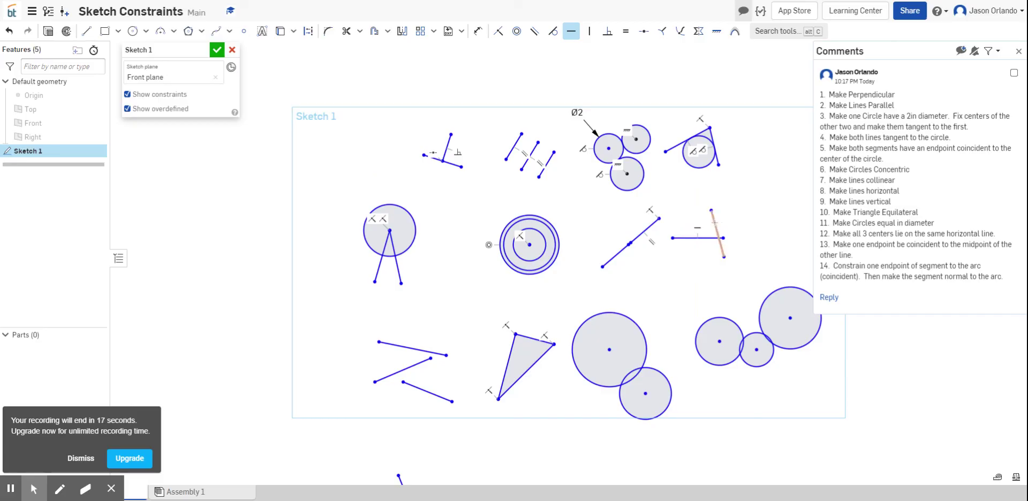
pyautogui.click(715, 222)
pyautogui.scroll(-2, 250, 272)
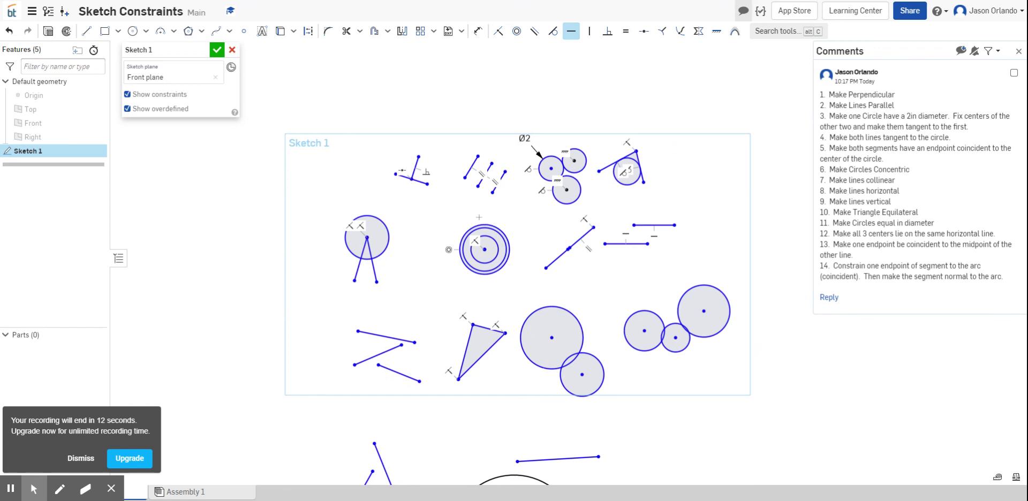